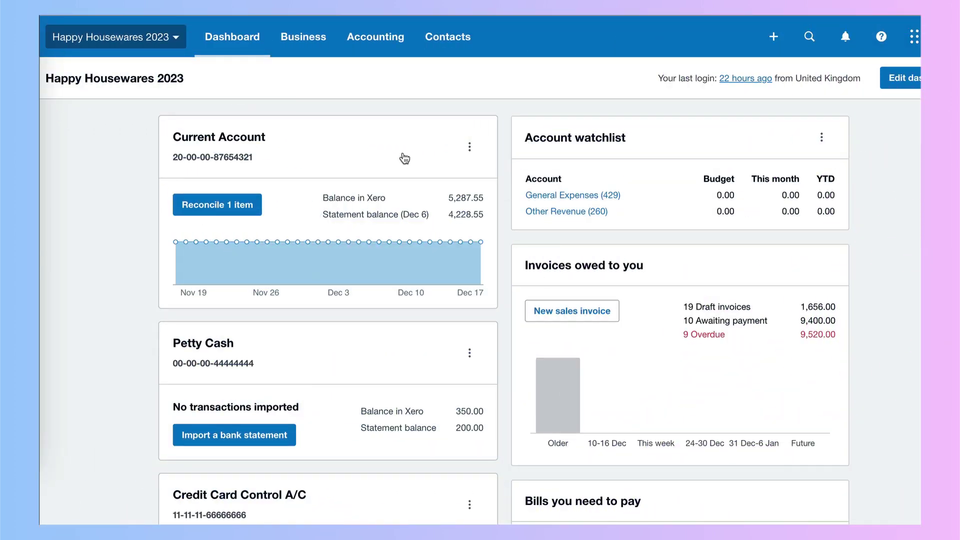
Start reconciling the Current Account's unmatched 105.00 line with new contact Nest
{"action": "left_click", "coordinate": [223, 207]}
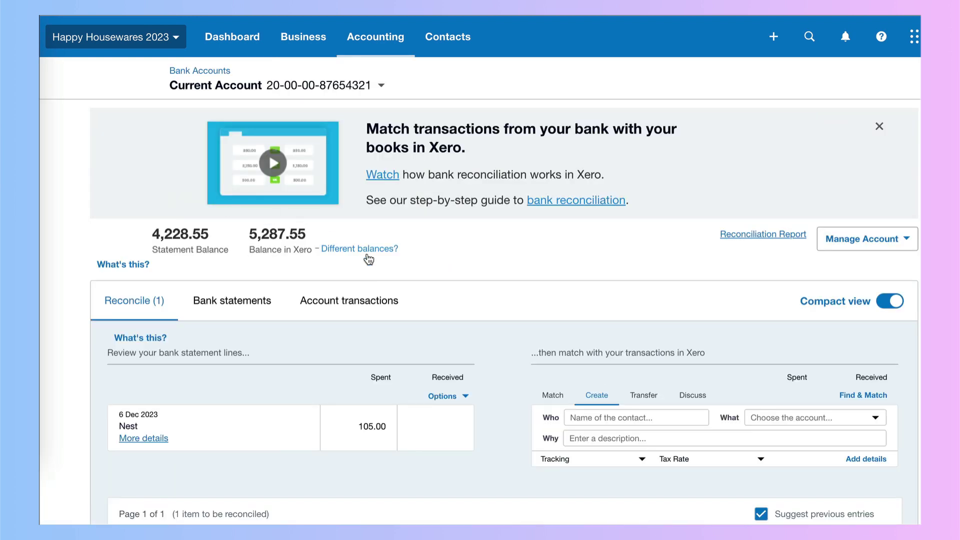
{"action": "scroll", "coordinate": [371, 272], "scroll_direction": "down", "scroll_amount": 1}
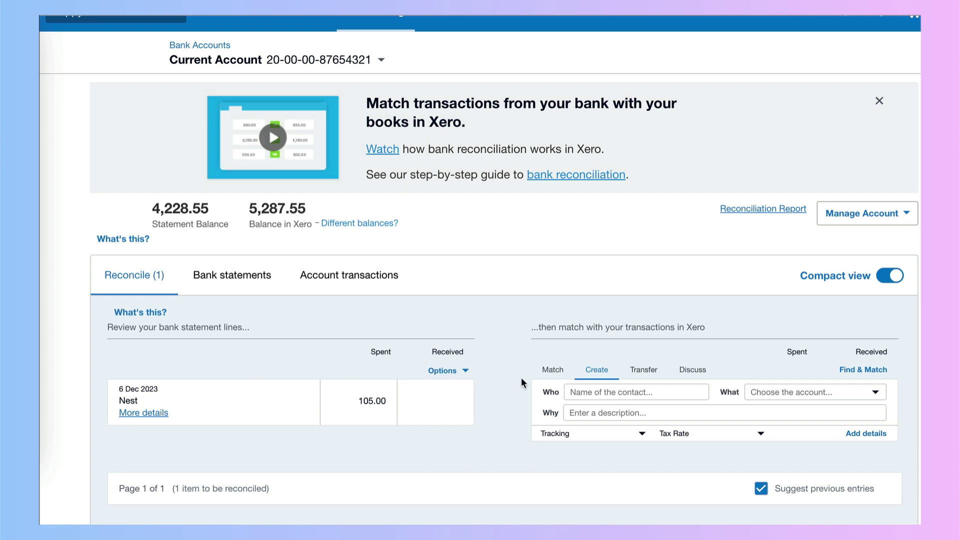
{"action": "left_click", "coordinate": [579, 390]}
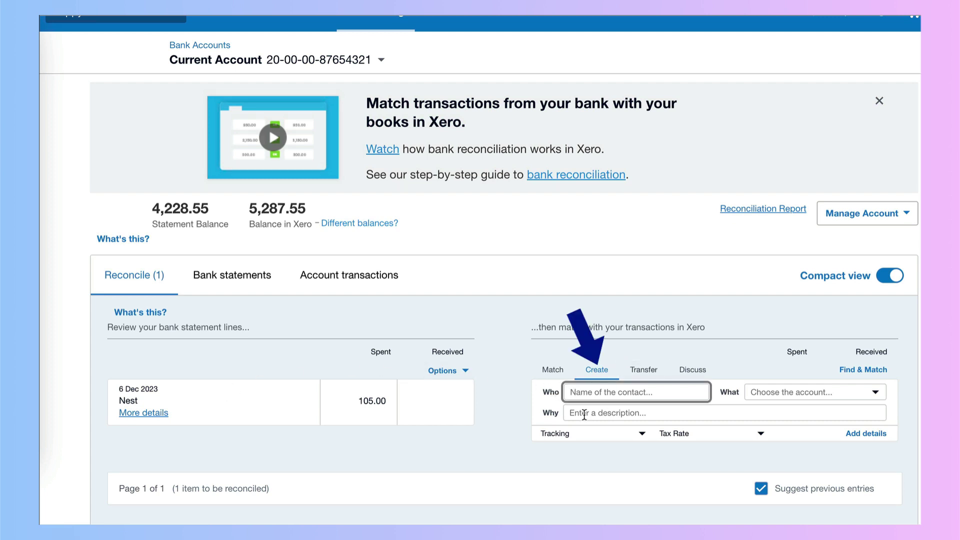
{"action": "type", "text": "Nest"}
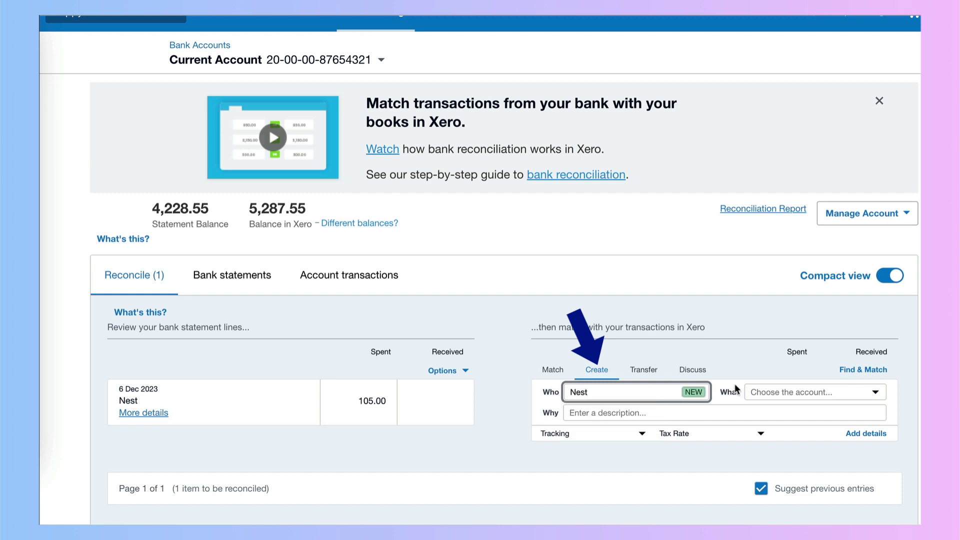
Code the Nest payment to account 858 - Pensions Payable
{"action": "left_click", "coordinate": [766, 394]}
{"action": "type", "text": "p"}
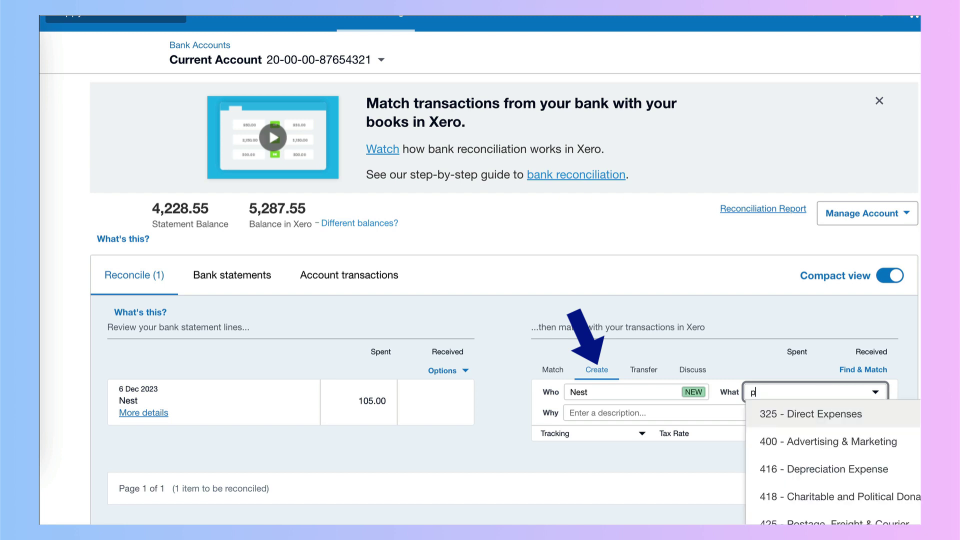
{"action": "type", "text": "ension"}
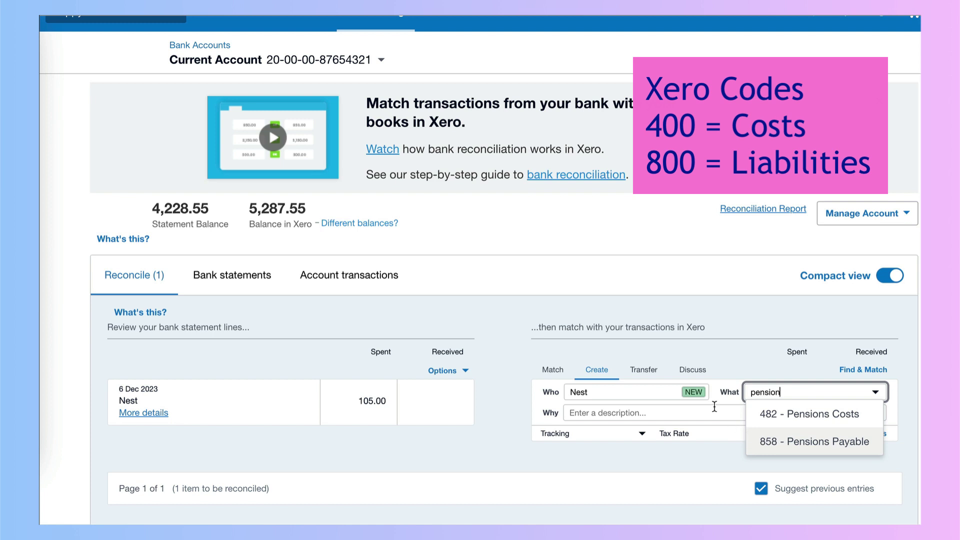
{"action": "left_click", "coordinate": [789, 442]}
{"action": "left_click", "coordinate": [584, 415]}
Describe the Nest payment as 'Monthly pension' and confirm the reconciliation with OK
{"action": "type", "text": "Monthly"}
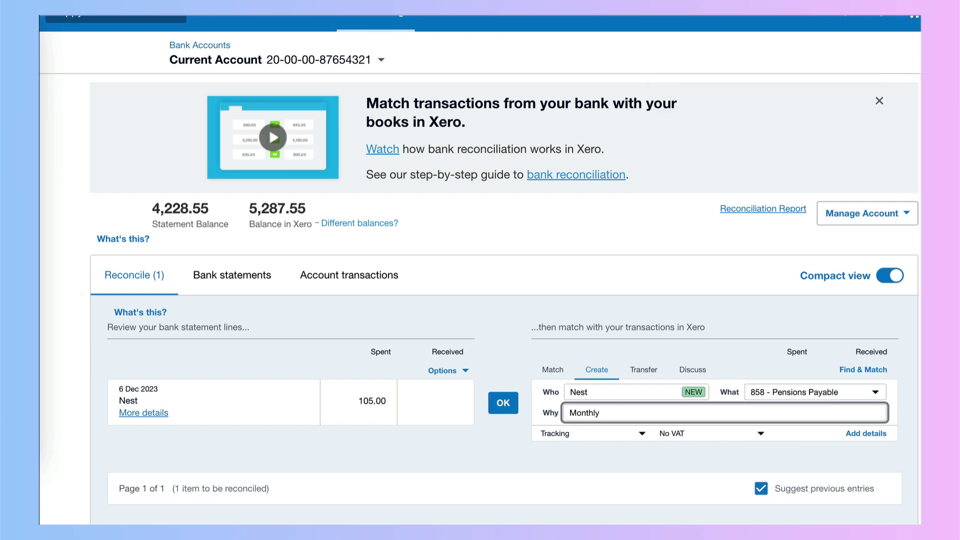
{"action": "type", "text": " pension"}
{"action": "left_click", "coordinate": [504, 404]}
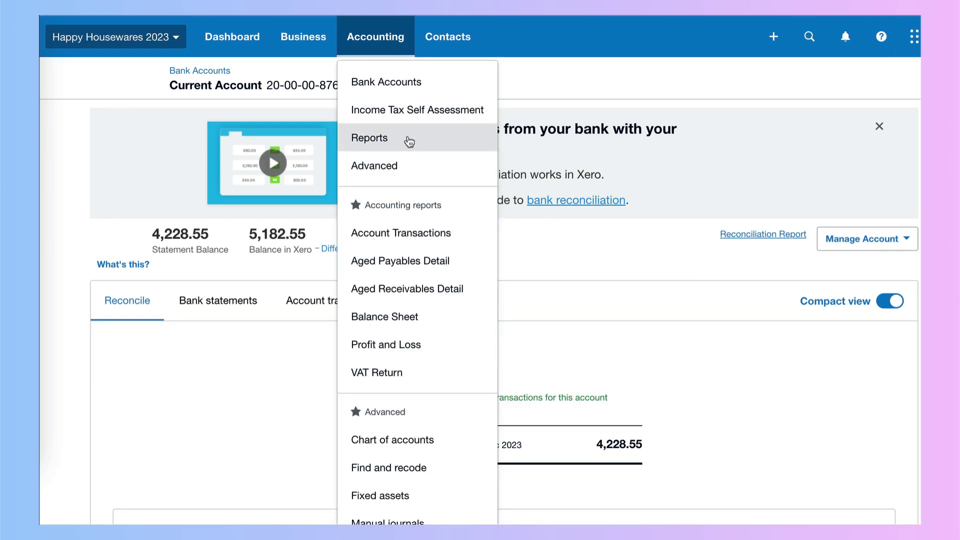
Go to Manual journals and open the posted Monthly Payroll journal #271
{"action": "scroll", "coordinate": [409, 142], "scroll_direction": "down", "scroll_amount": 1}
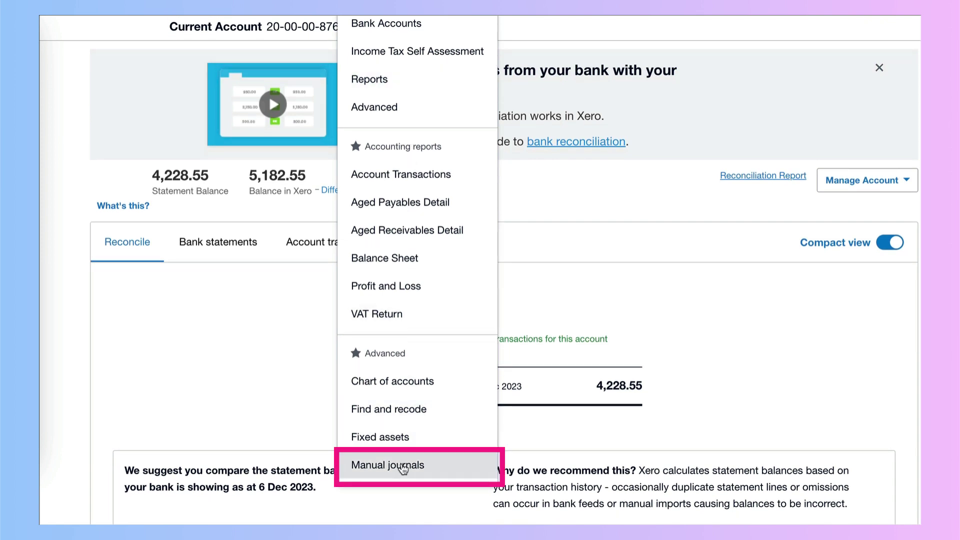
{"action": "left_click", "coordinate": [403, 466]}
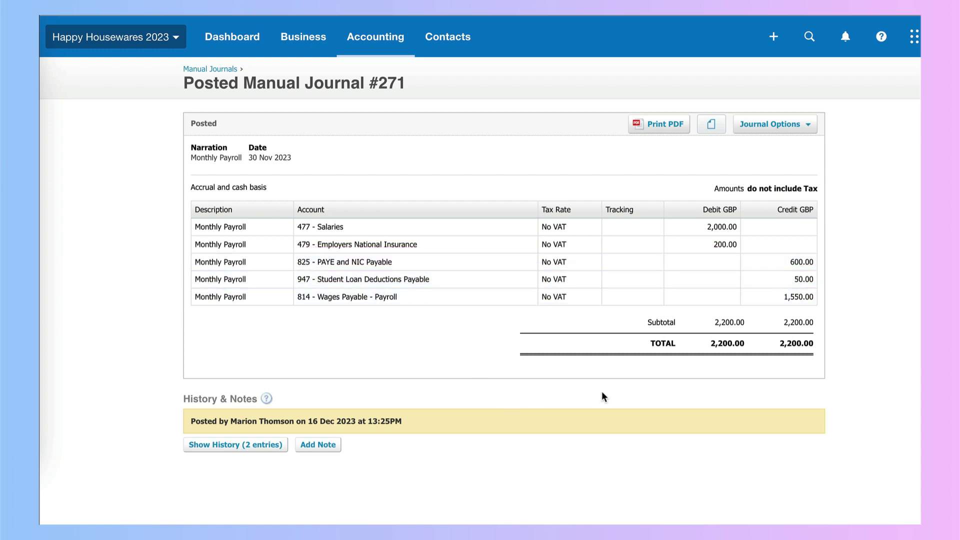
Edit journal #271 and add a new line coded to 482 - Pensions Costs
{"action": "left_click", "coordinate": [797, 127]}
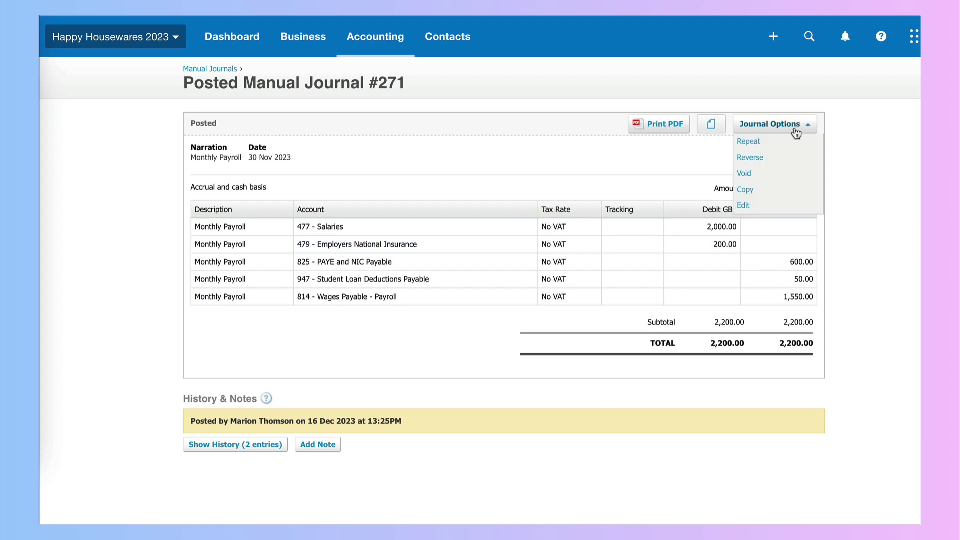
{"action": "left_click", "coordinate": [755, 210]}
{"action": "left_click", "coordinate": [332, 410]}
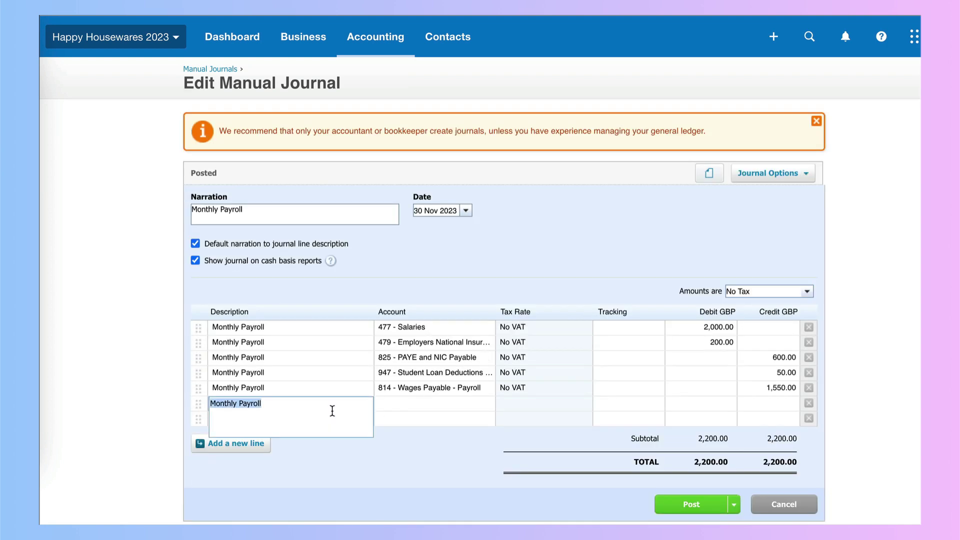
{"action": "key", "text": "Tab"}
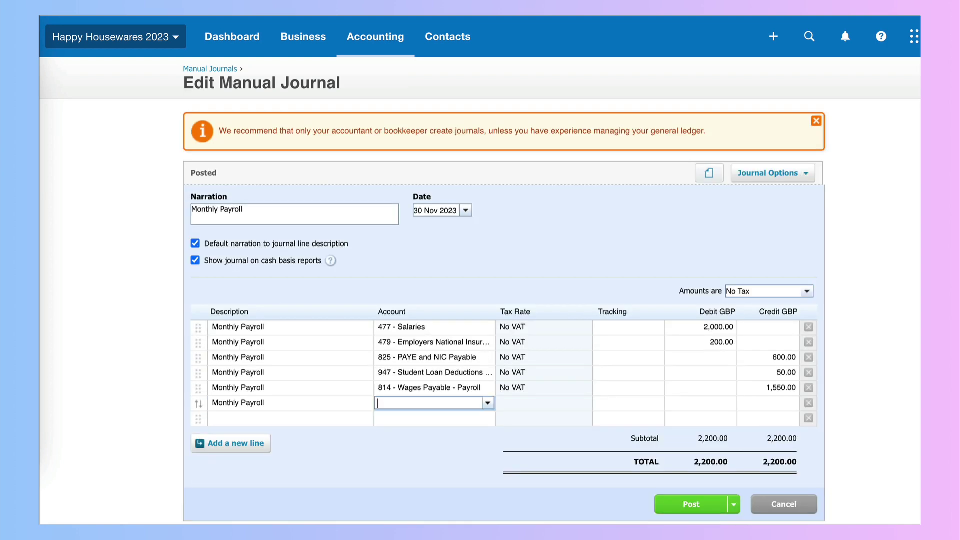
{"action": "type", "text": "pen"}
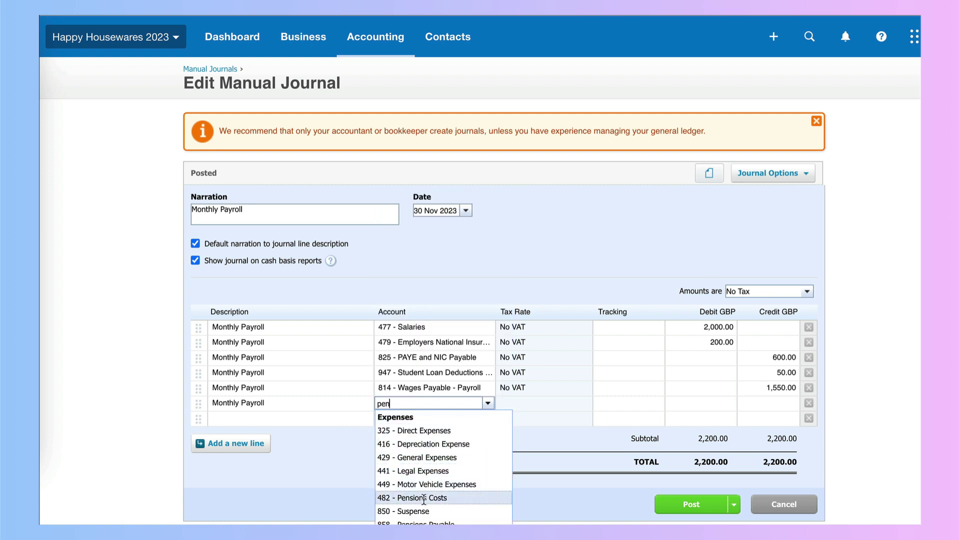
{"action": "left_click", "coordinate": [425, 498]}
Add a second journal line coded to 858 - Pensions Payable
{"action": "left_click", "coordinate": [295, 419]}
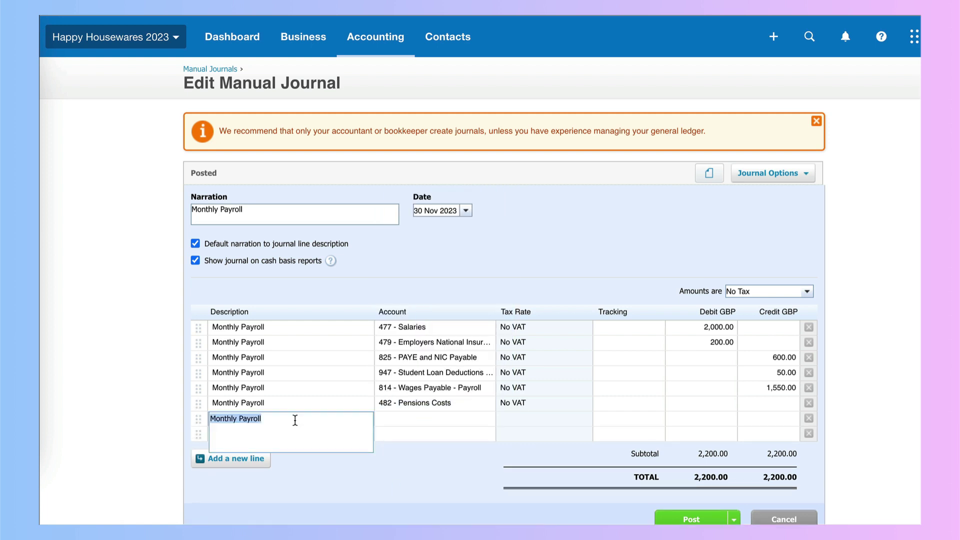
{"action": "key", "text": "Tab"}
{"action": "type", "text": "85"}
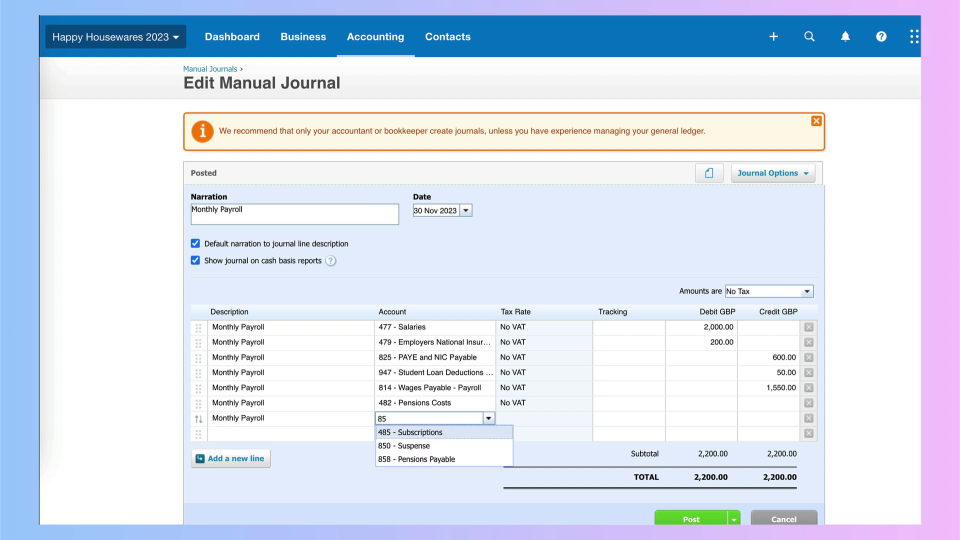
{"action": "left_click", "coordinate": [402, 458]}
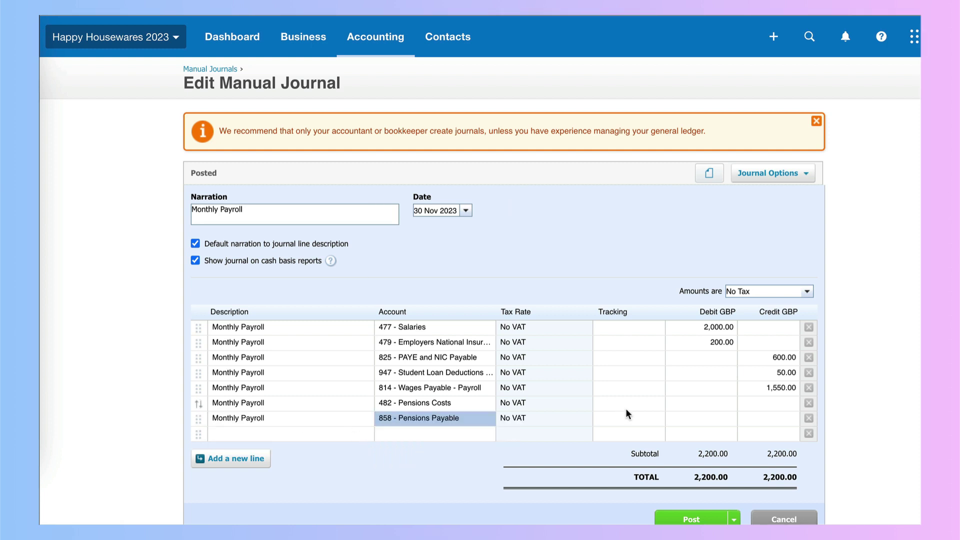
{"action": "left_click", "coordinate": [696, 403]}
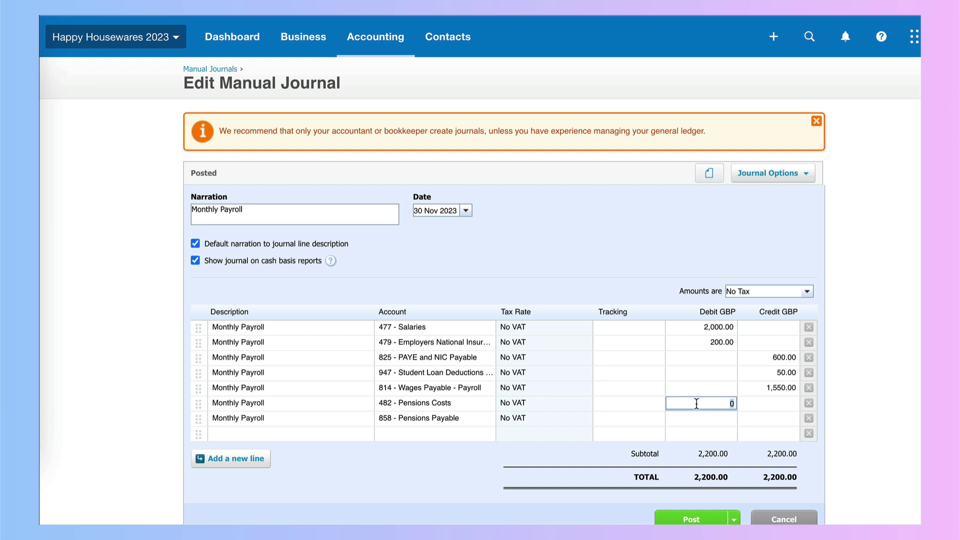
{"action": "left_click", "coordinate": [833, 175]}
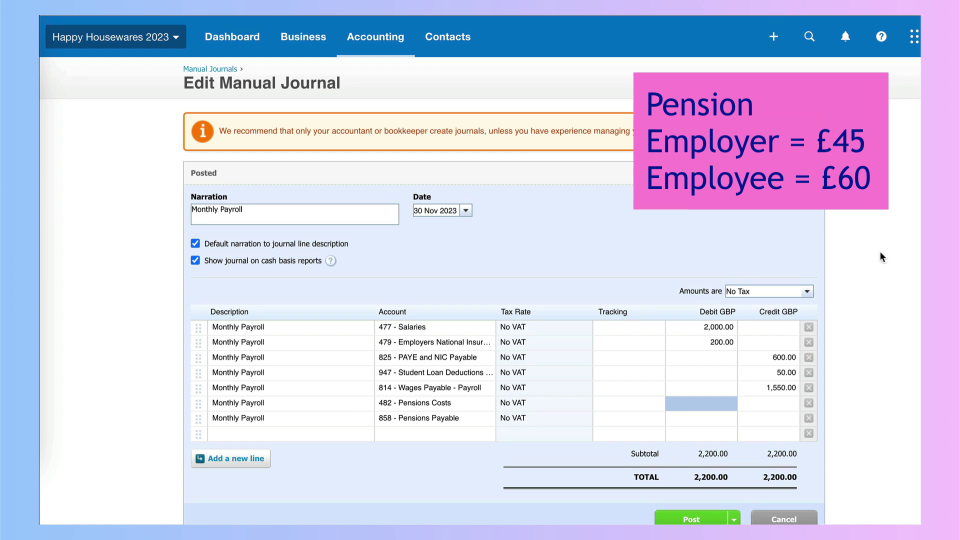
Enter a 45.00 debit on the 482 Pensions Costs line and 105.00 credit on 858 Pensions Payable
{"action": "left_click", "coordinate": [710, 403]}
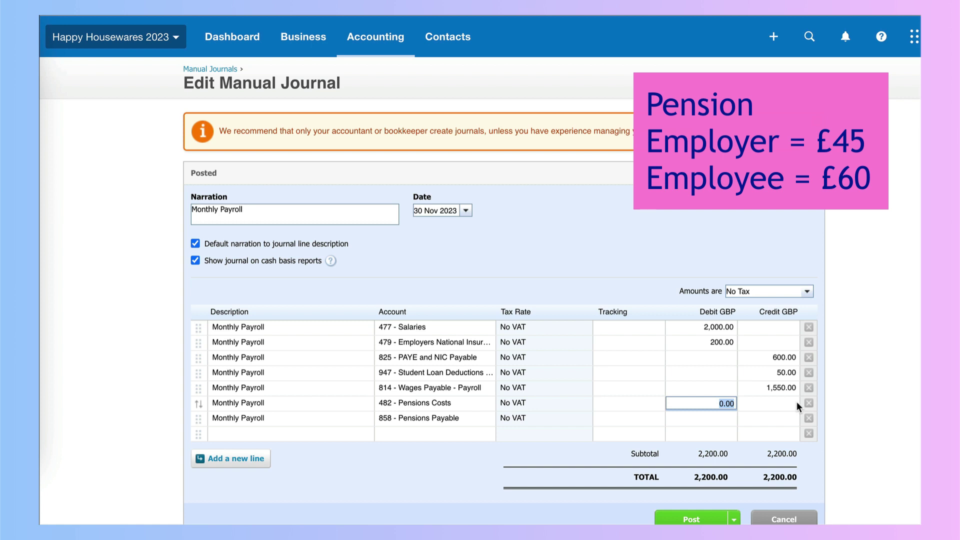
{"action": "type", "text": "45"}
{"action": "key", "text": "Tab"}
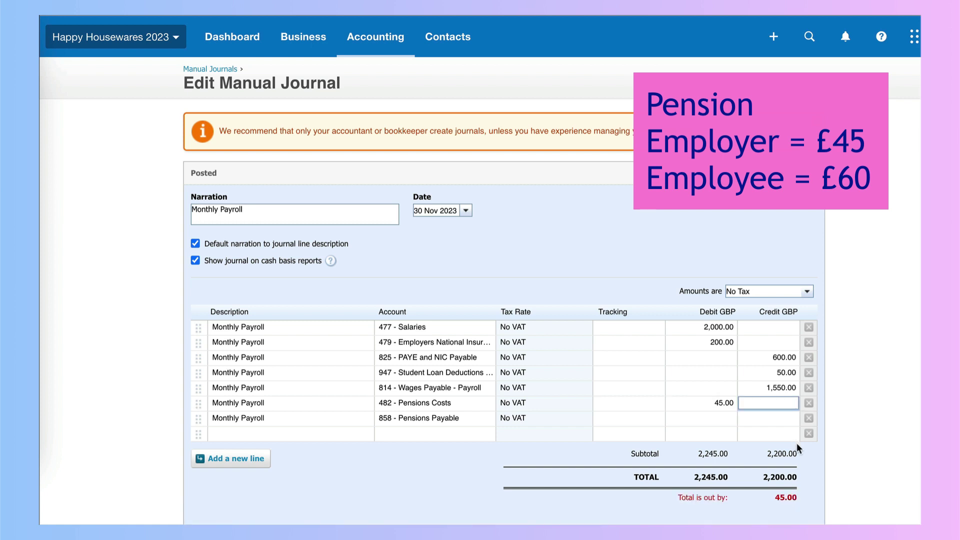
{"action": "left_click", "coordinate": [771, 423]}
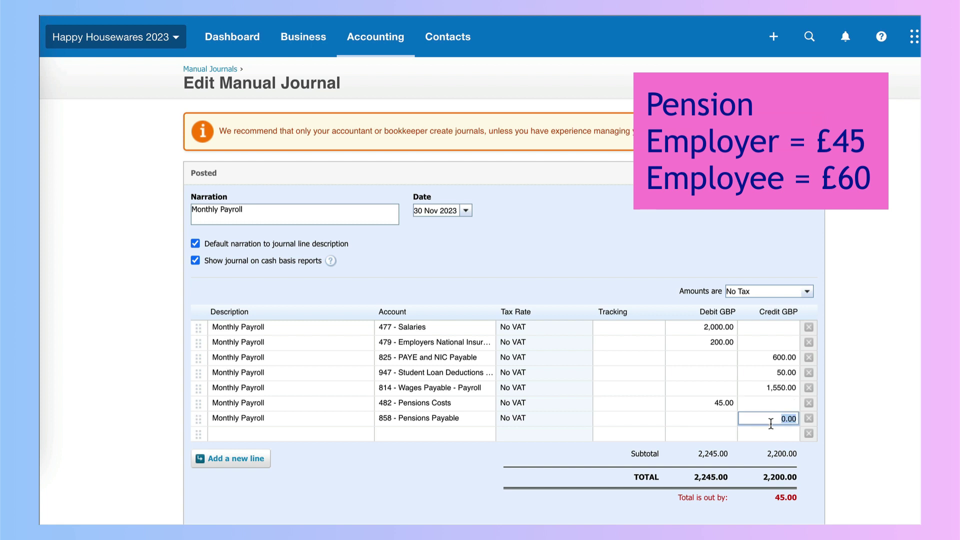
{"action": "type", "text": "105"}
{"action": "key", "text": "Tab"}
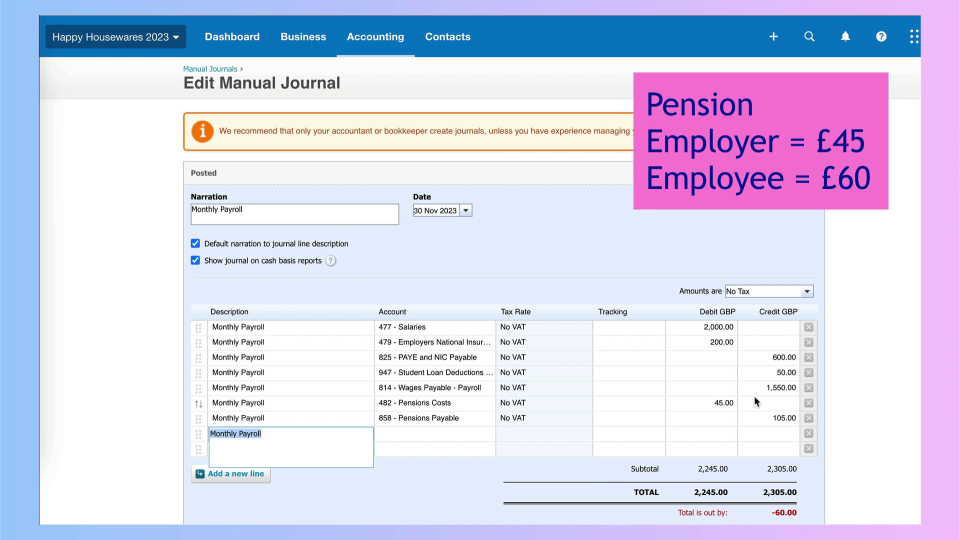
Change the 814 Wages Payable credit to 1550-60, giving 1,490.00 and balanced 2,245.00 totals
{"action": "left_click", "coordinate": [773, 387]}
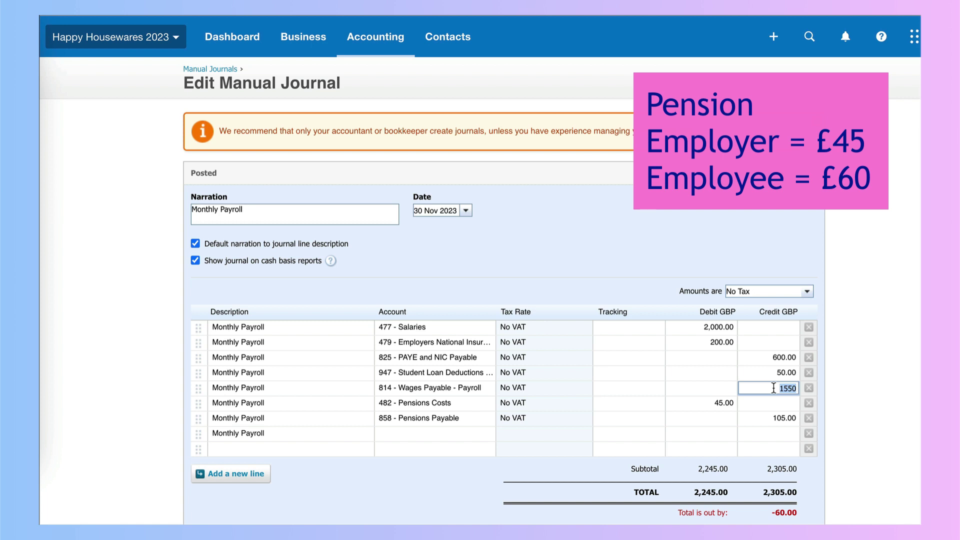
{"action": "type", "text": "1550-60"}
{"action": "key", "text": "Tab"}
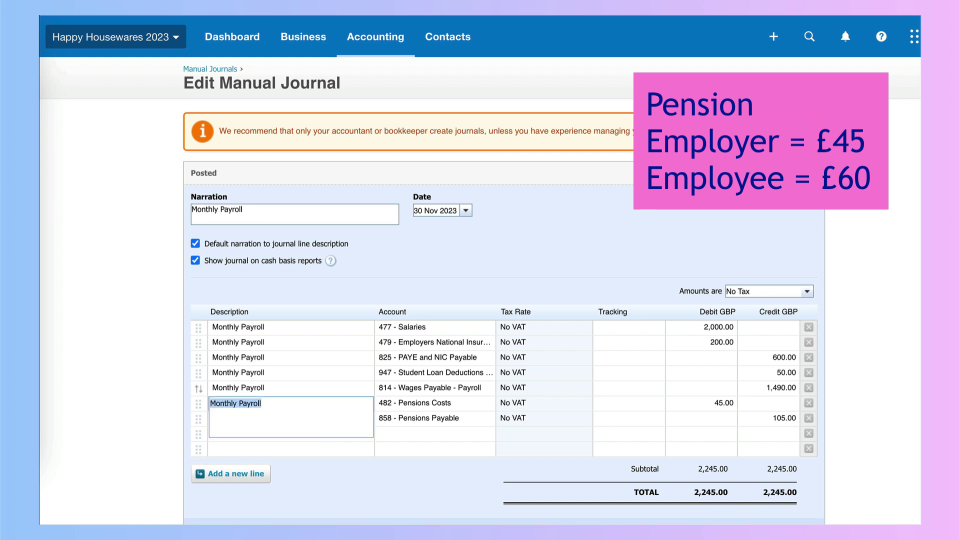